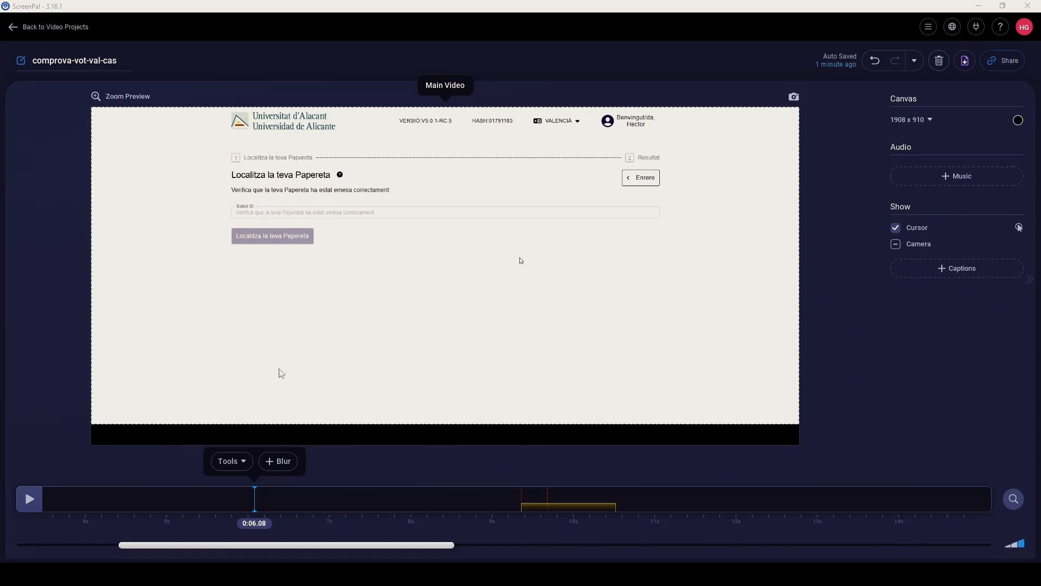
- Add a 3.00-second highlight overlay at 0:05.20, framing the Ballot ID field below the "Localitza la teva Papereta" heading
click(186, 502)
click(31, 501)
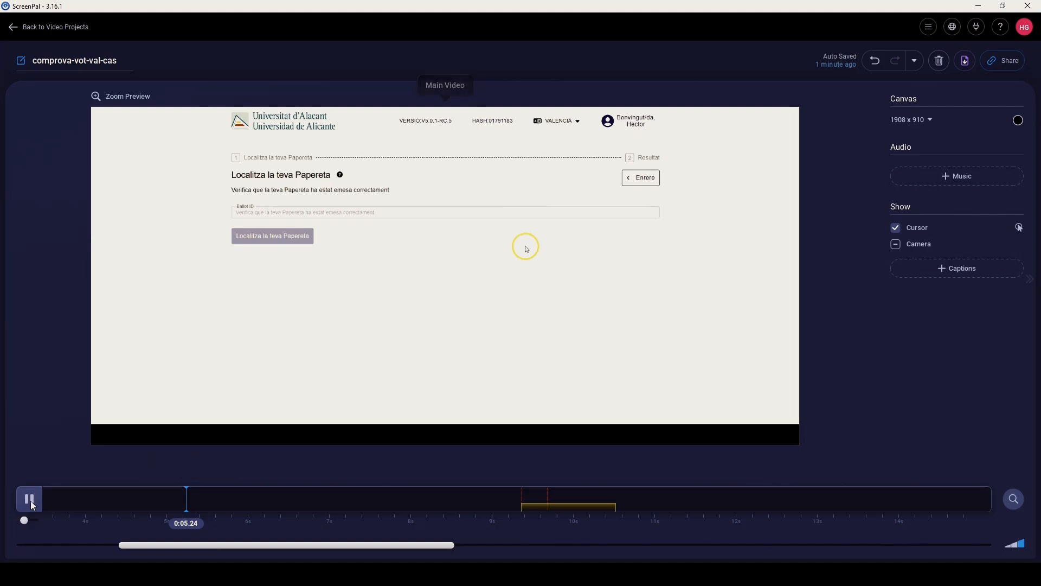
click(30, 500)
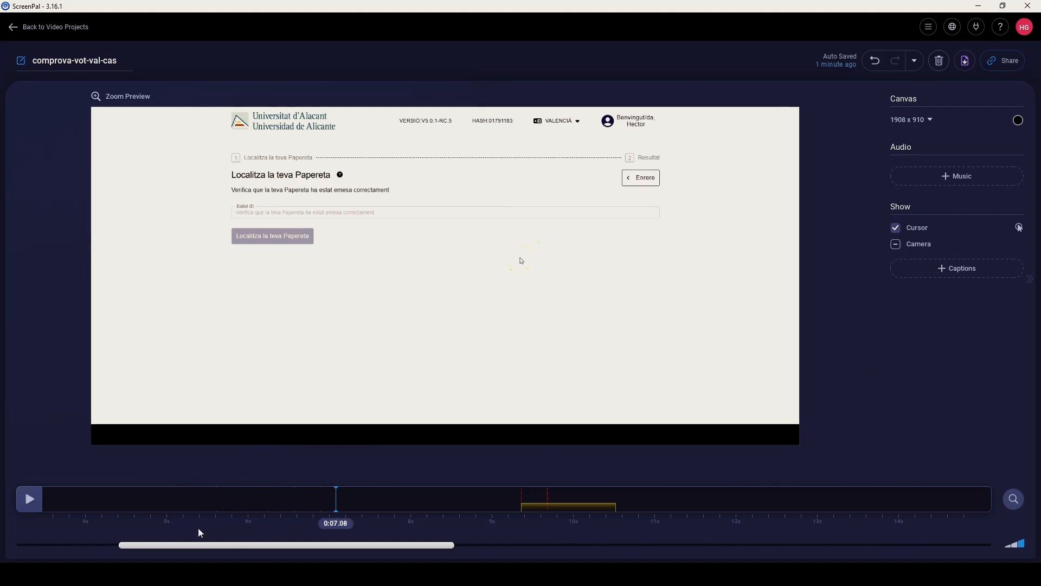
click(200, 494)
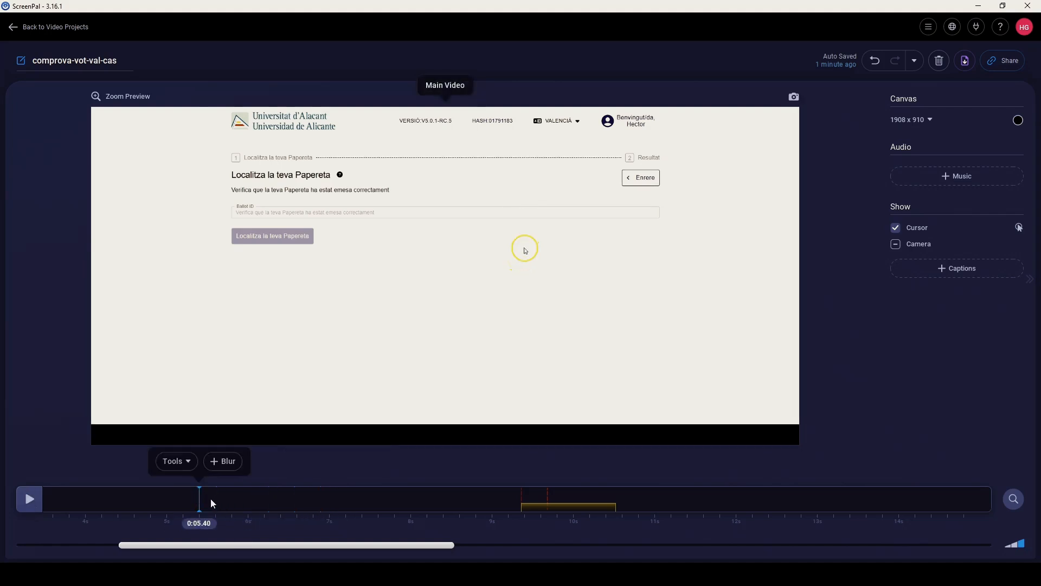
click(176, 498)
click(184, 501)
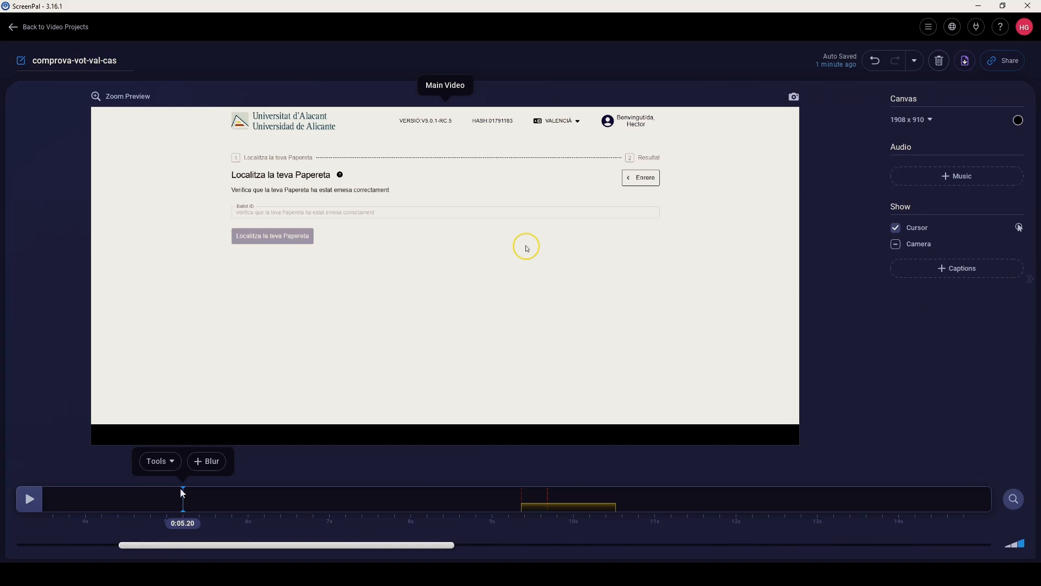
click(173, 466)
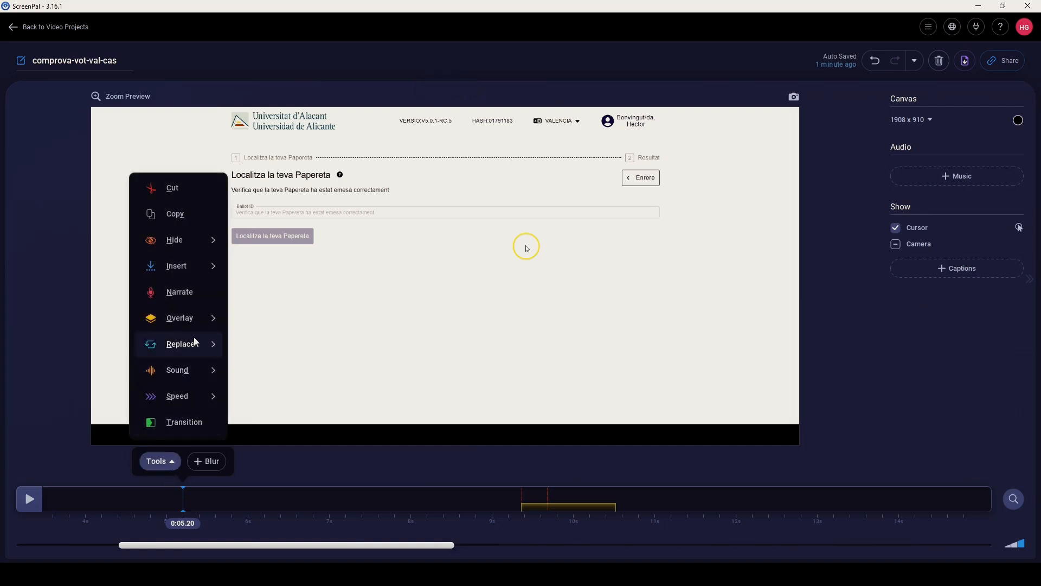
mouse_move(199, 319)
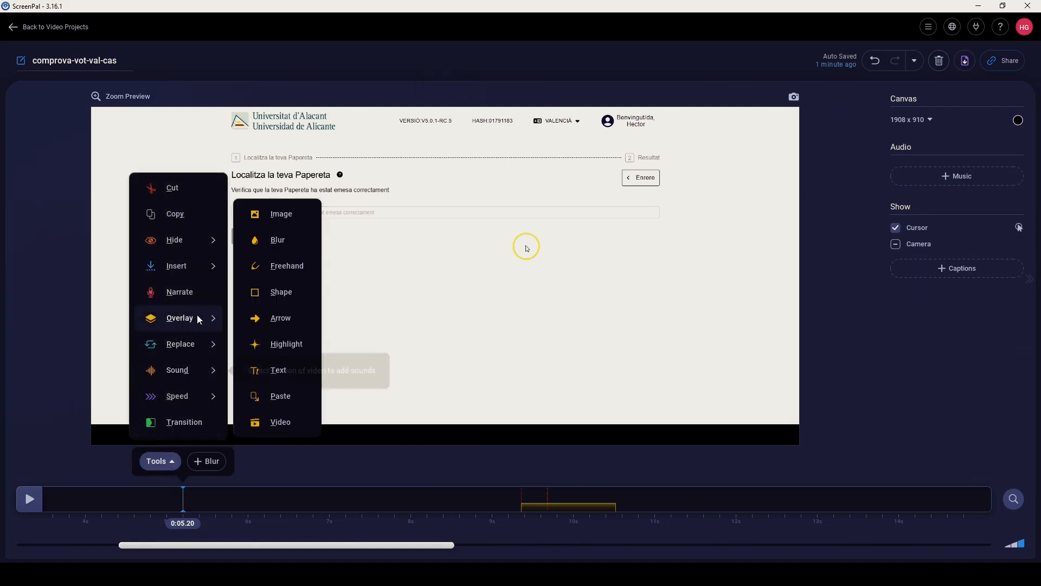
click(275, 348)
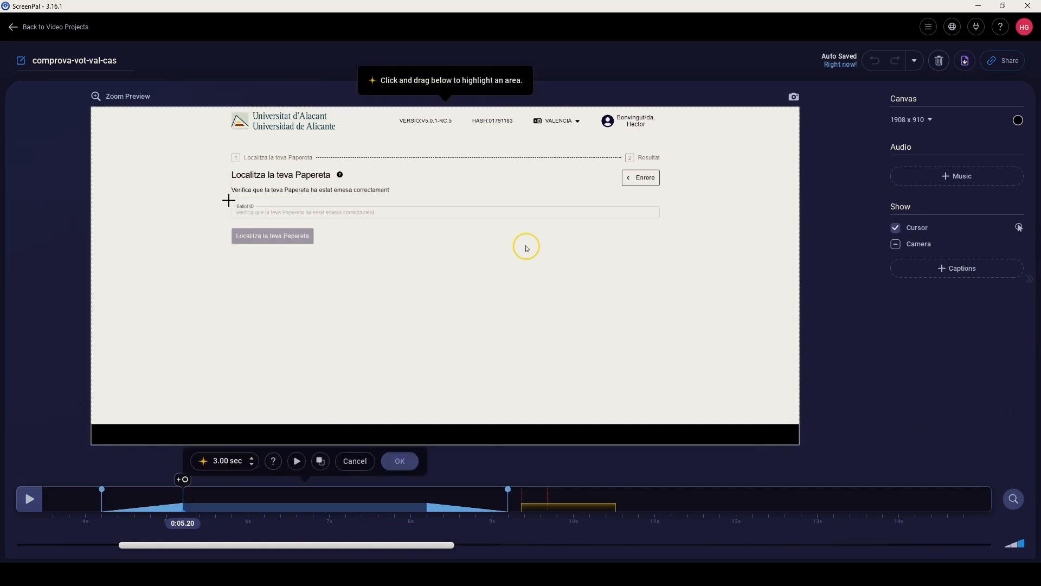
drag(228, 200, 667, 224)
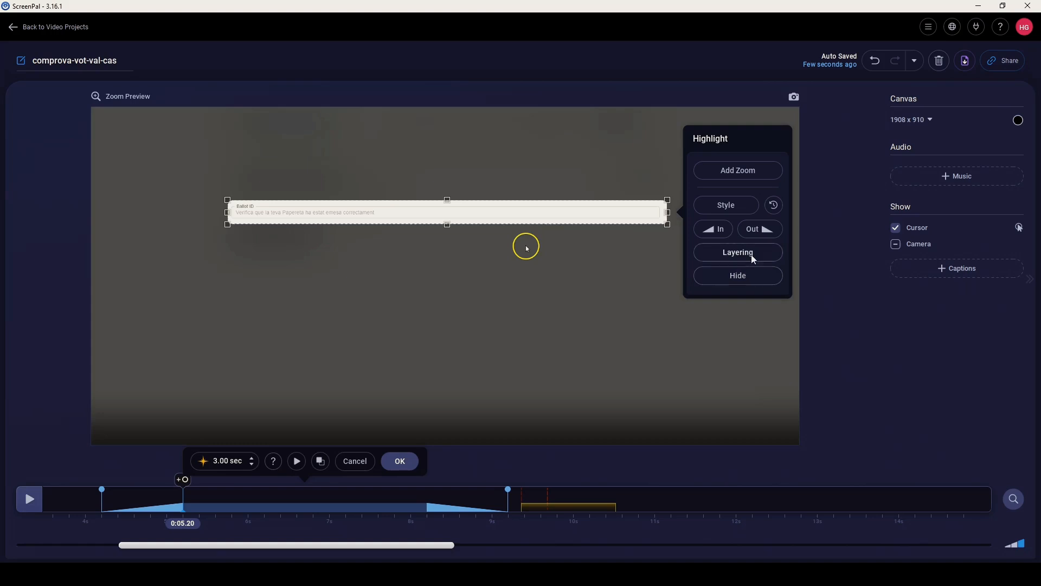
- Set the highlight's style opacity to 100% and look at its shape options
click(742, 204)
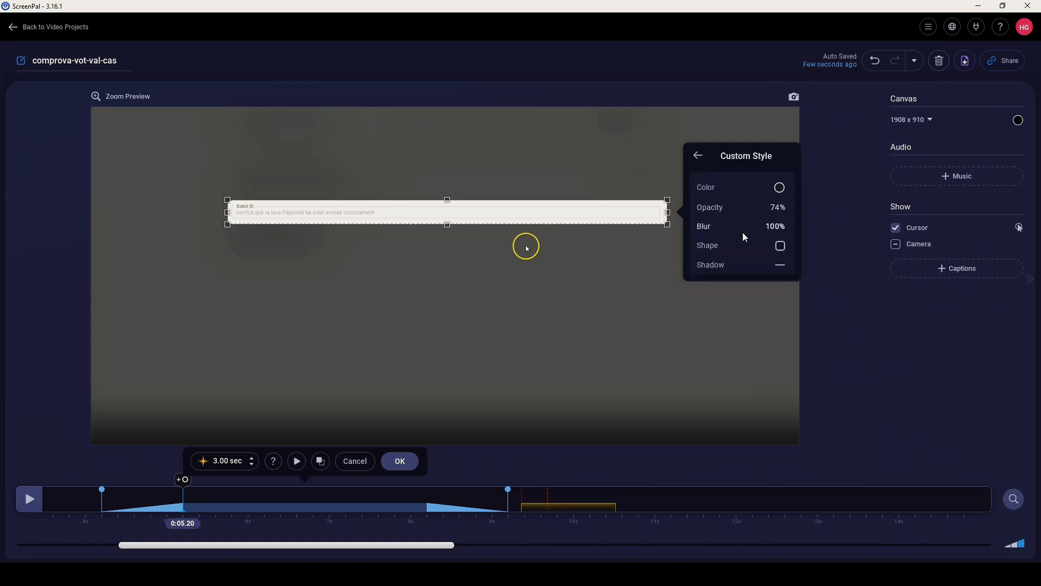
click(779, 209)
mouse_move(855, 219)
mouse_down()
mouse_move(824, 218)
mouse_move(868, 217)
mouse_up()
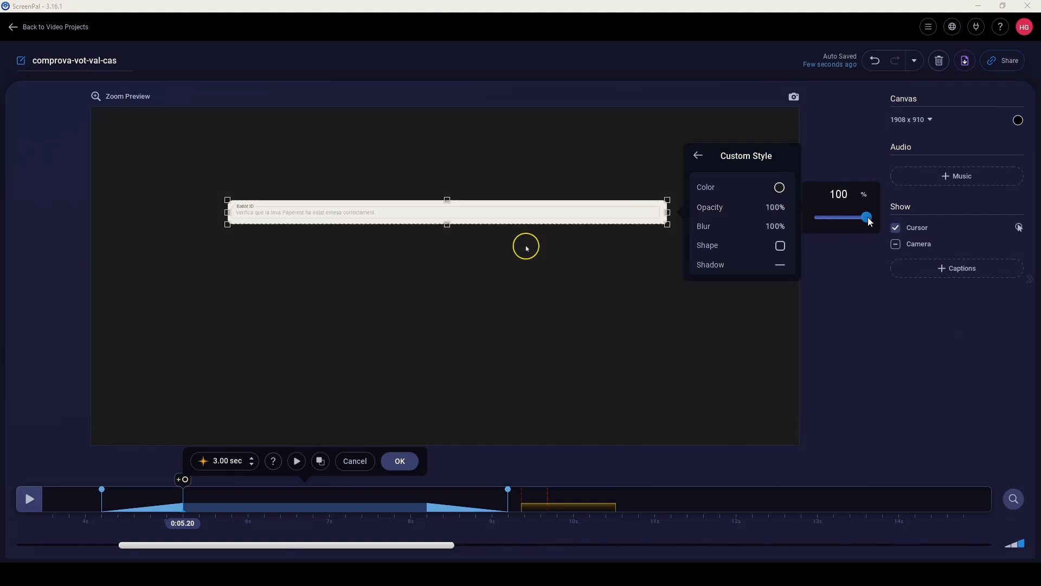
click(780, 247)
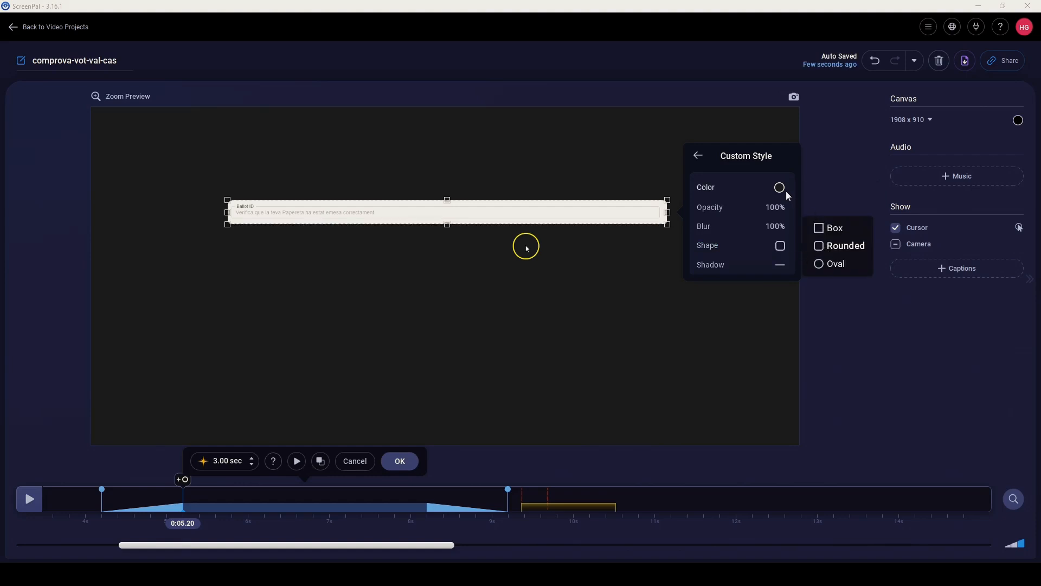
click(698, 155)
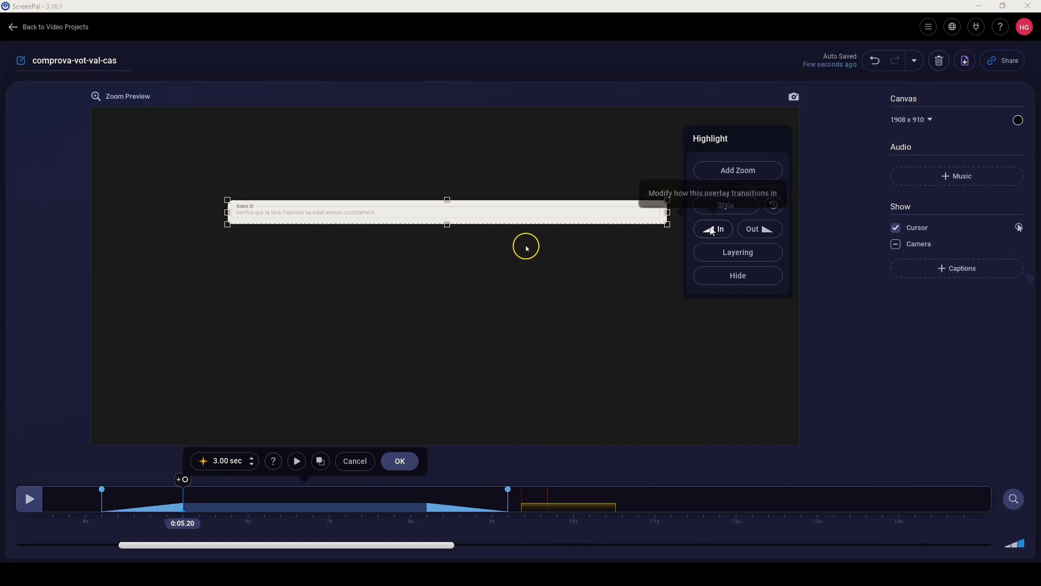
- Remove the highlight's transition-in effect and save the overlay
click(704, 231)
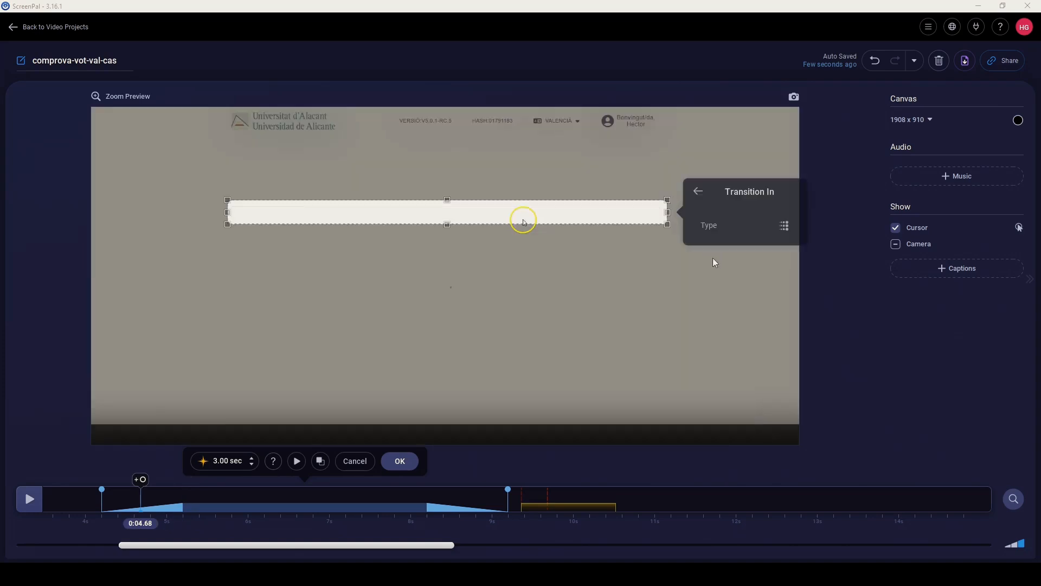
click(788, 226)
click(832, 234)
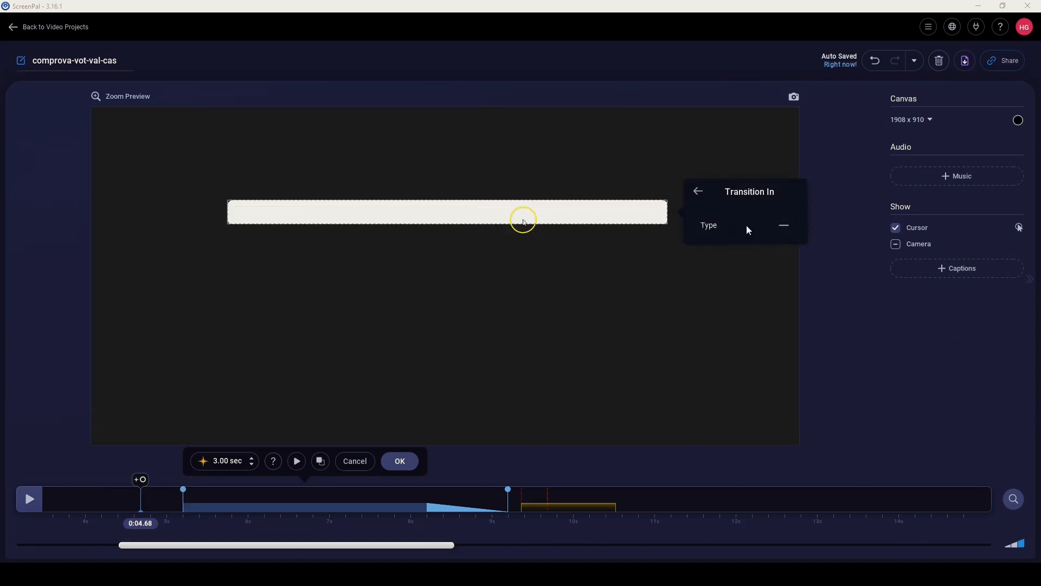
click(699, 193)
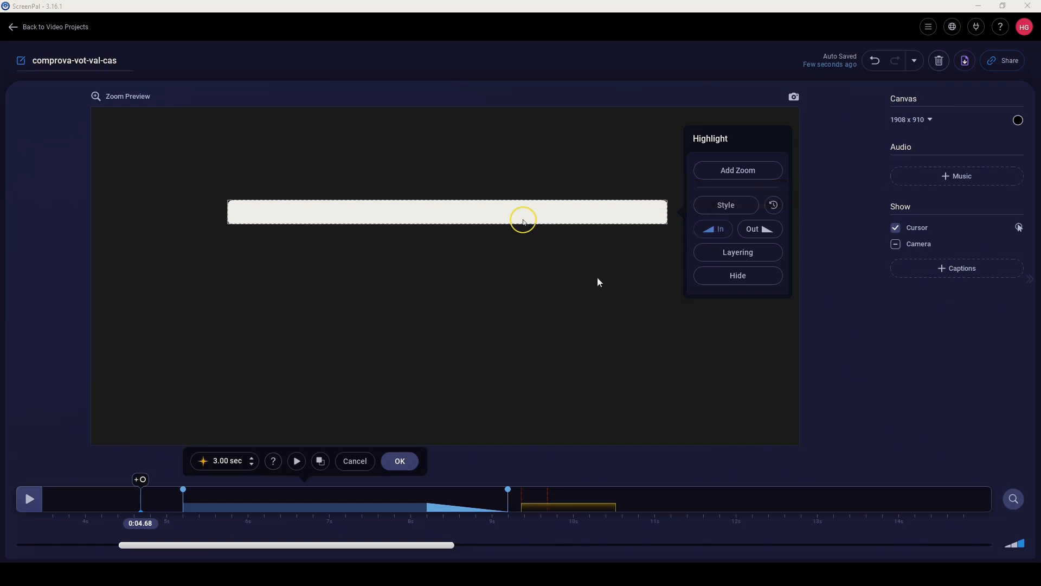
click(825, 236)
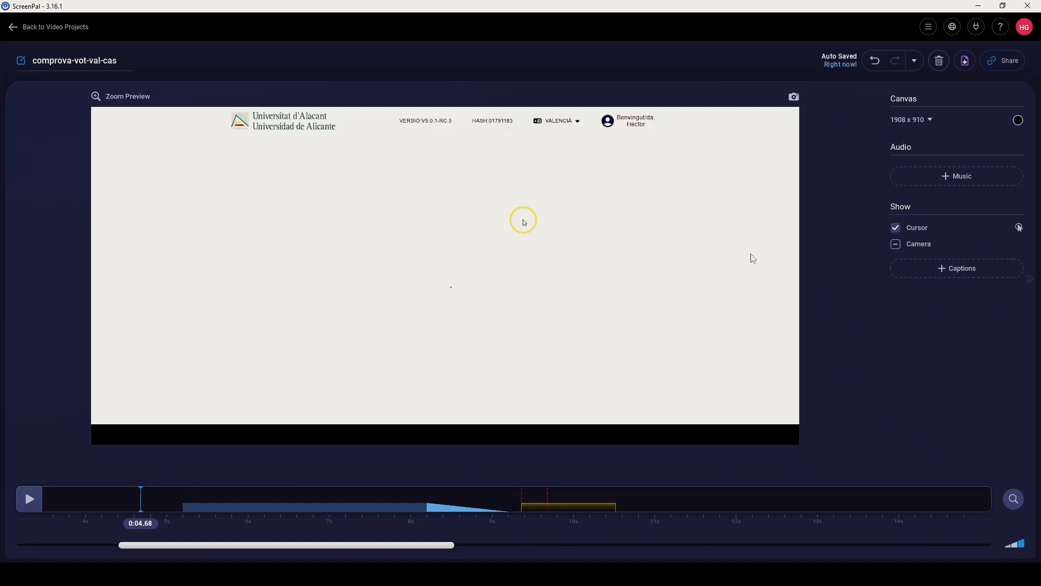
- Open the existing highlight for editing and preview how it appears without a transition in
click(143, 500)
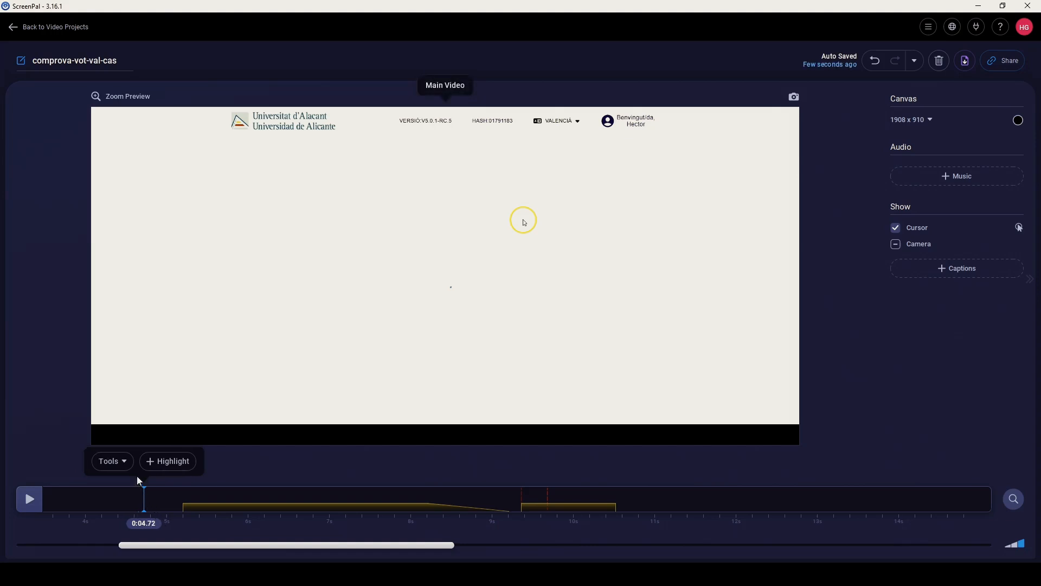
click(191, 500)
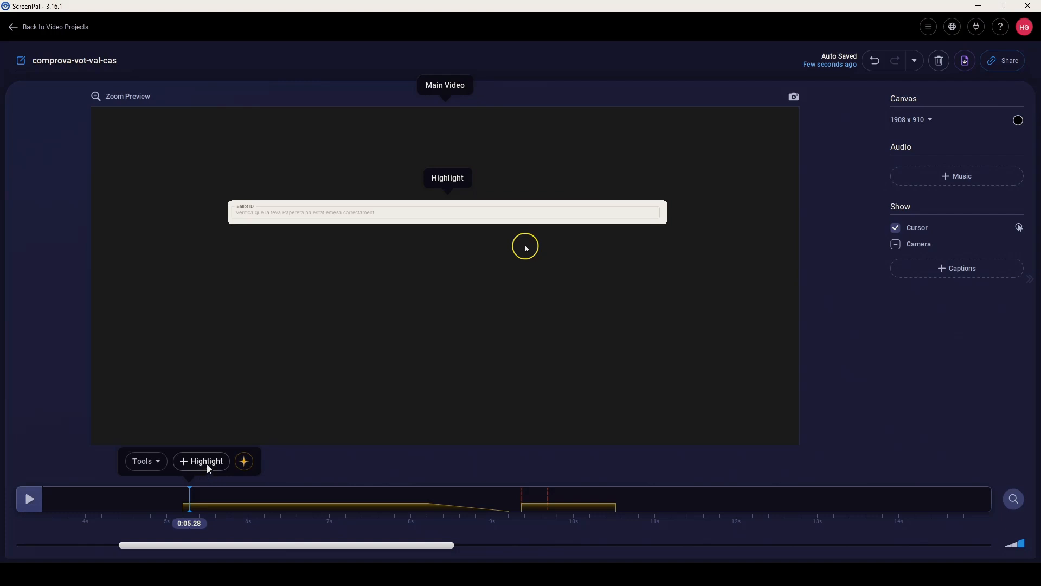
click(244, 462)
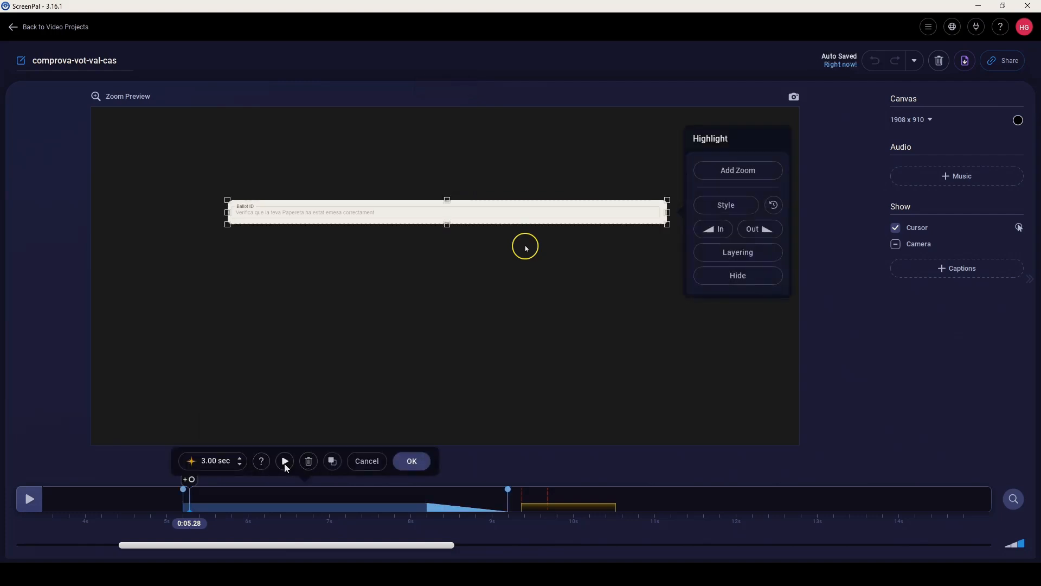
click(284, 462)
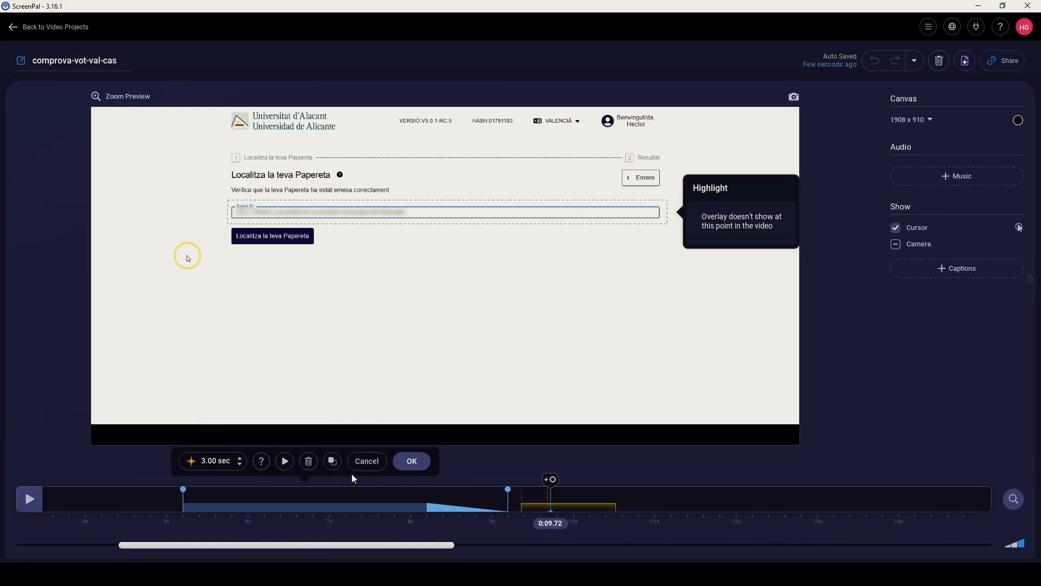
- Restore the highlight's transition-in effect and play the video from before the overlay to check it
click(284, 493)
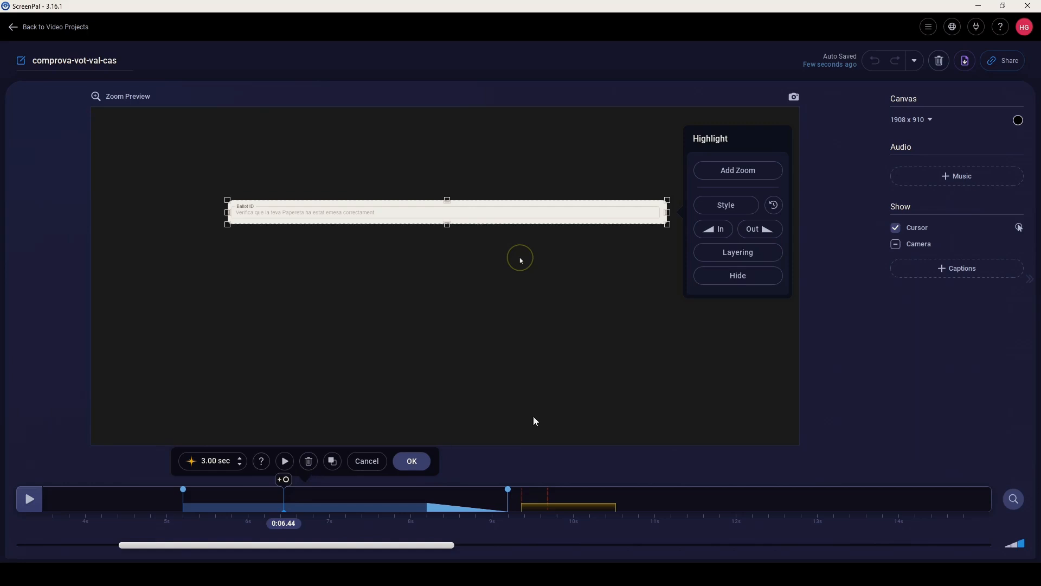
click(712, 228)
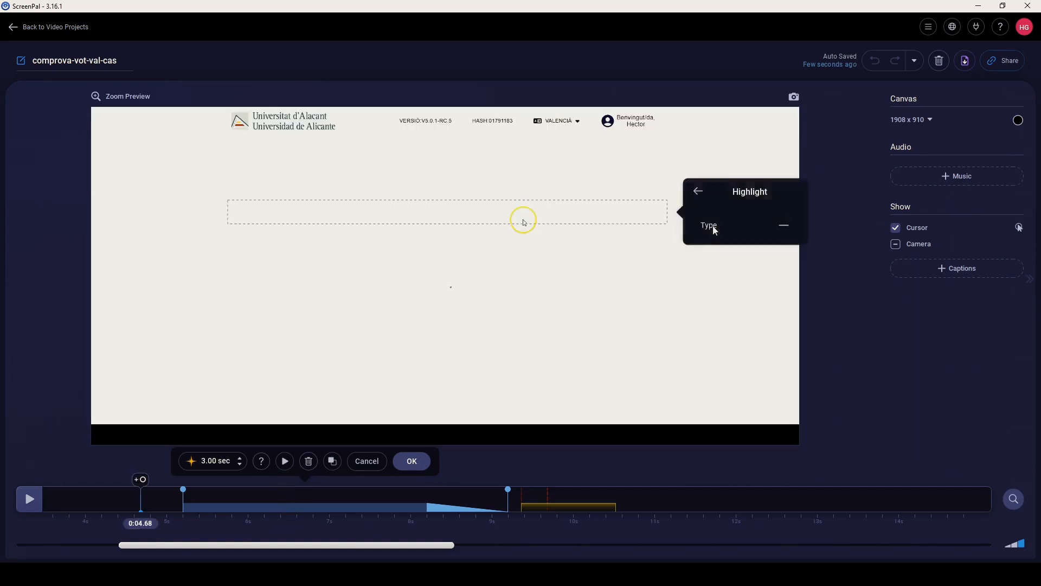
click(789, 226)
click(835, 217)
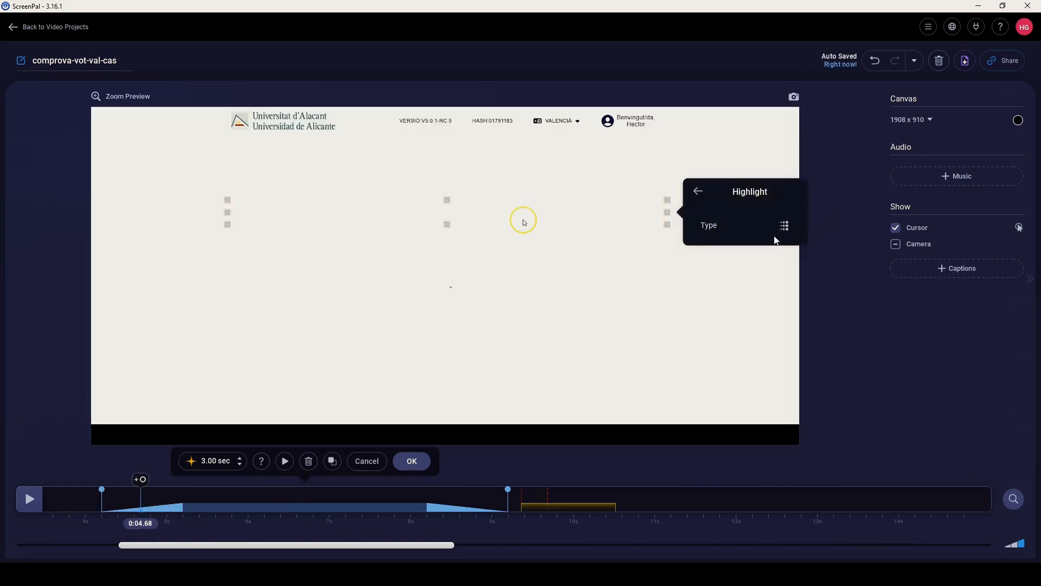
click(79, 493)
key(space)
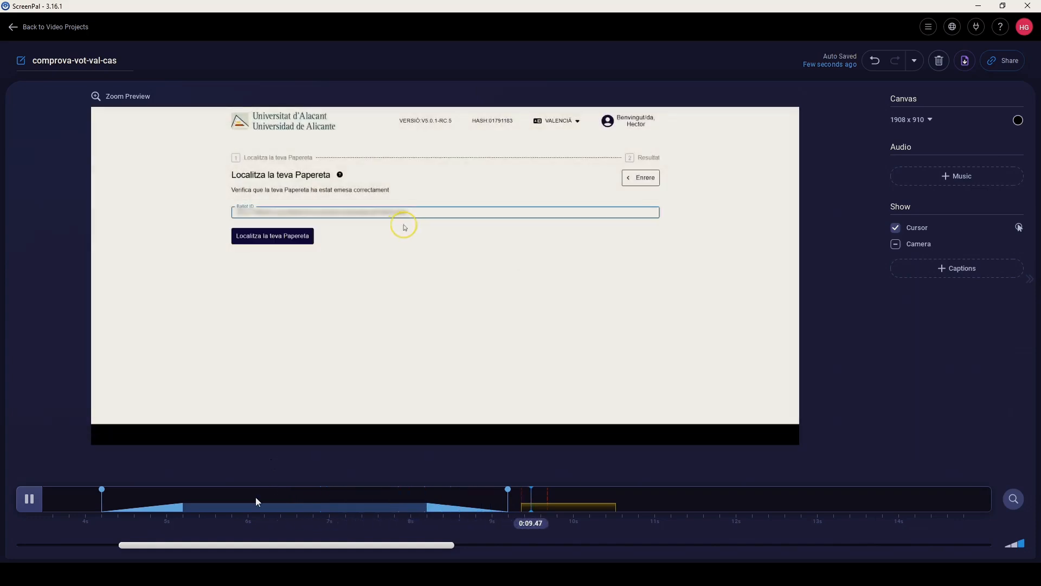
click(255, 496)
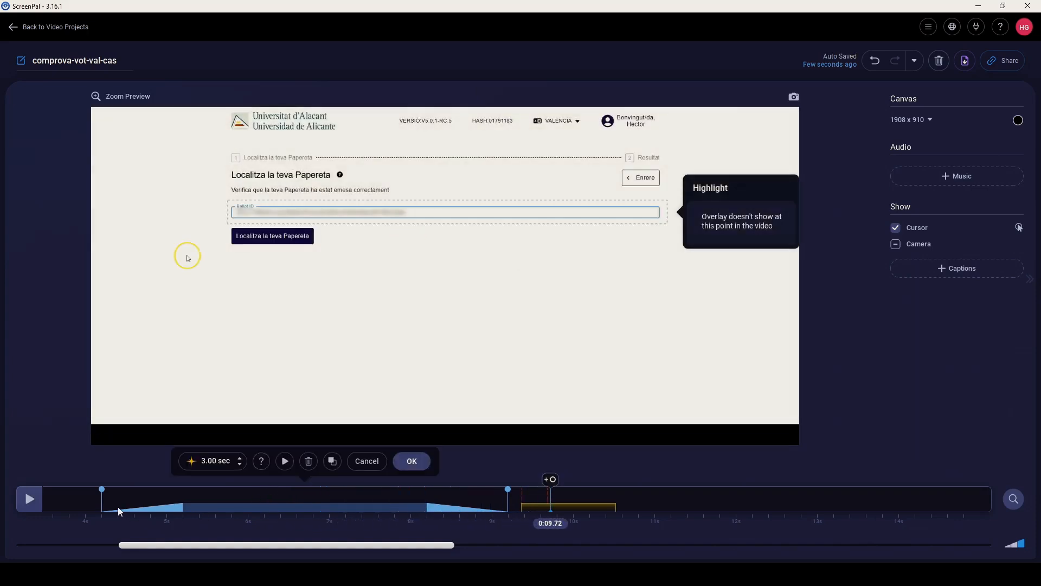
- Shift the highlight's start later on the timeline, shortening its duration to 2.04 sec, and preview it
drag(93, 502, 186, 508)
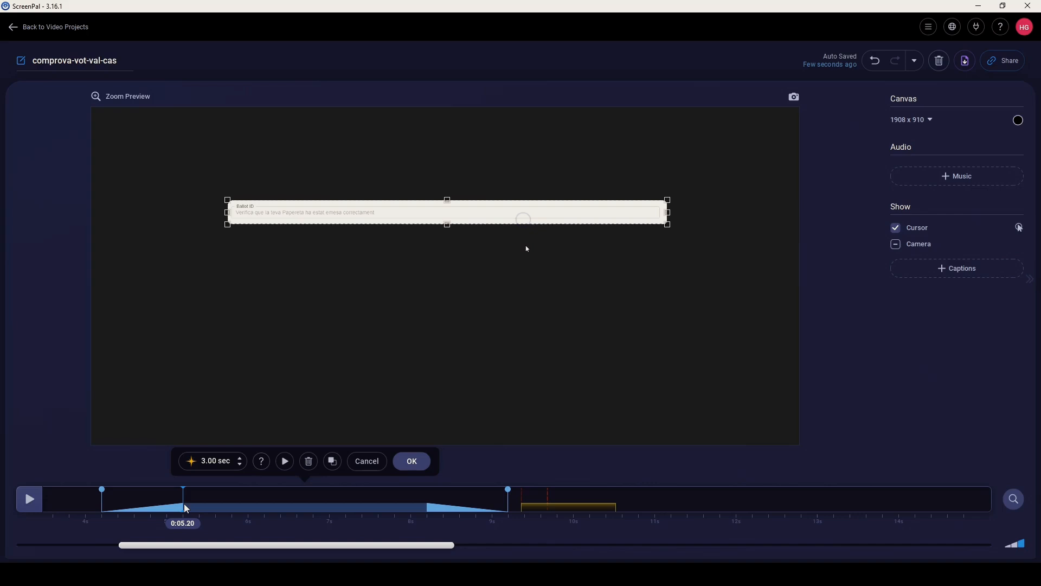
drag(101, 499, 181, 498)
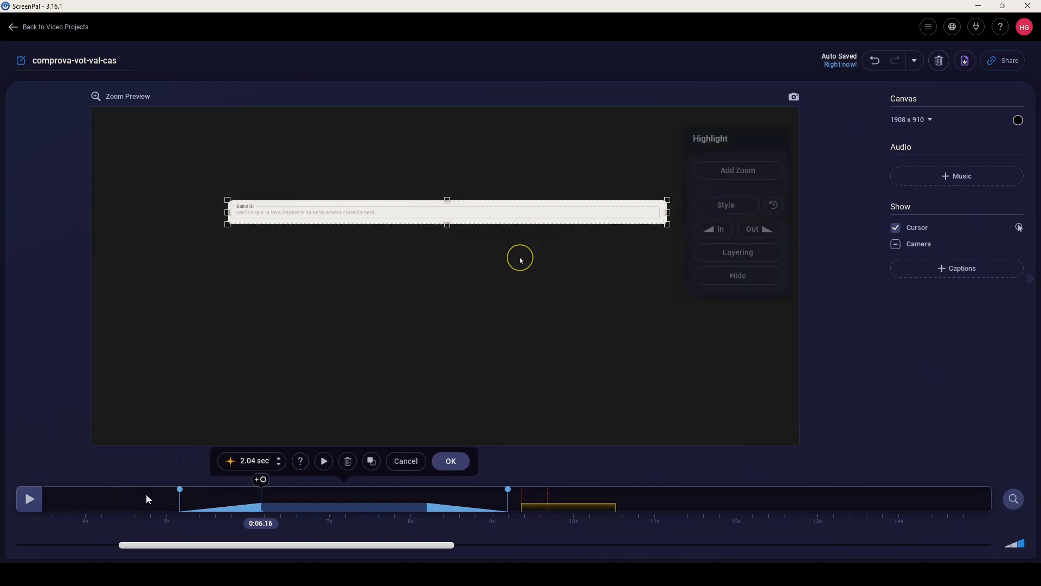
click(156, 495)
click(171, 499)
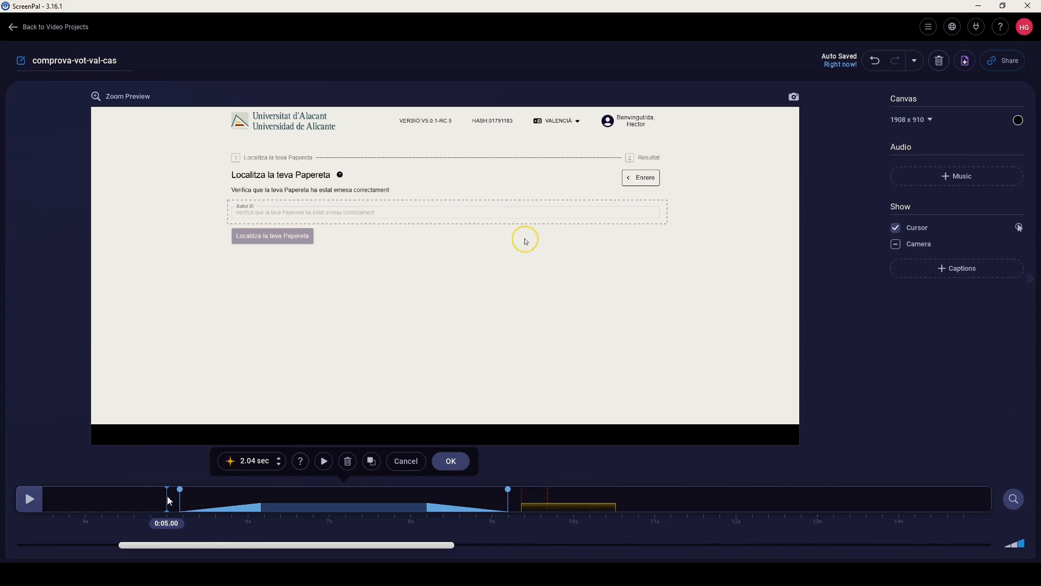
mouse_move(168, 499)
mouse_down()
mouse_move(192, 502)
mouse_move(158, 497)
mouse_up()
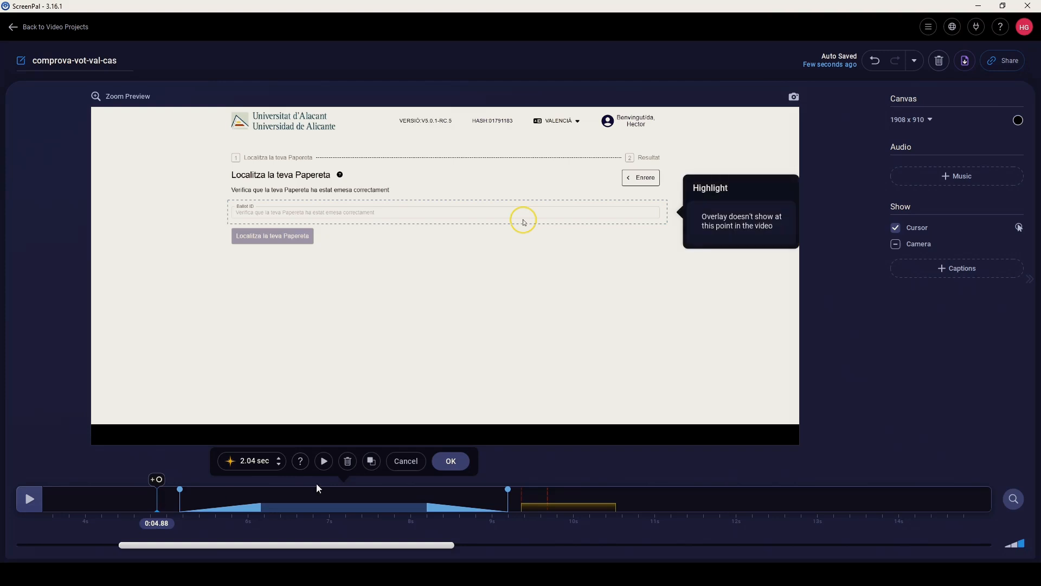
click(323, 461)
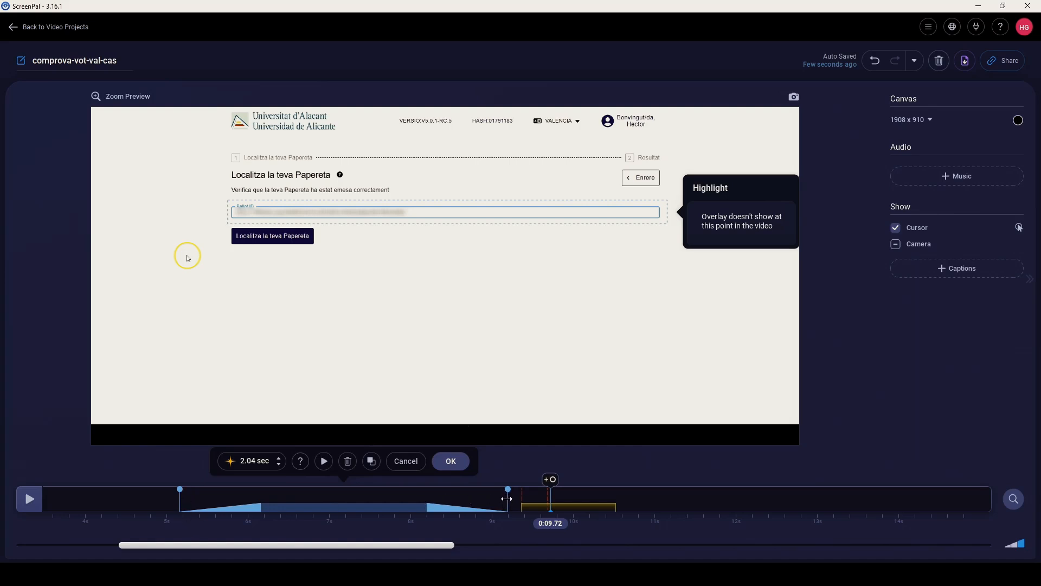
- Bring the highlight's end earlier so its duration is 1.84 sec, and save the overlay
drag(506, 498, 404, 499)
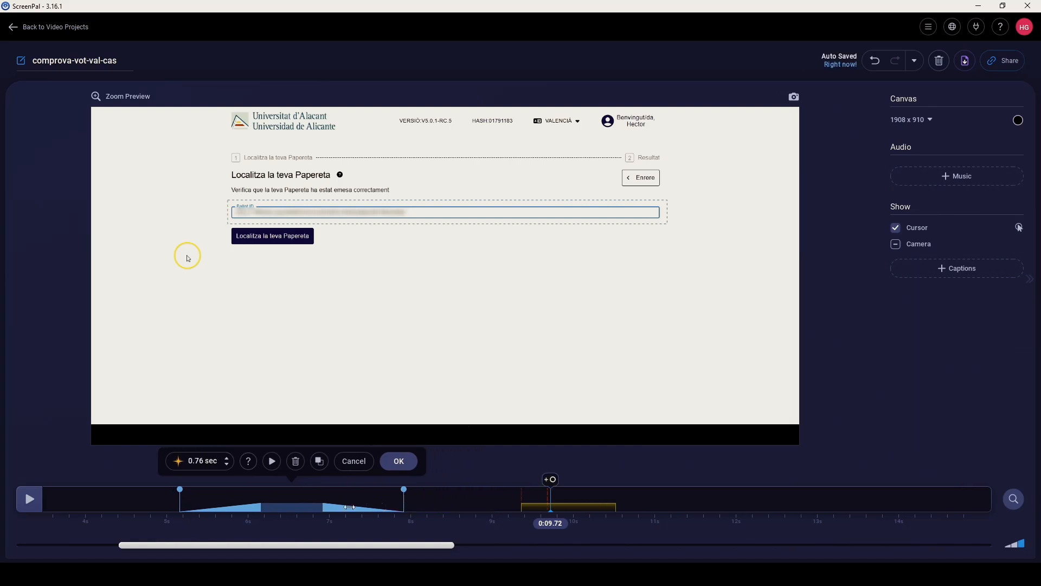
drag(404, 499, 492, 497)
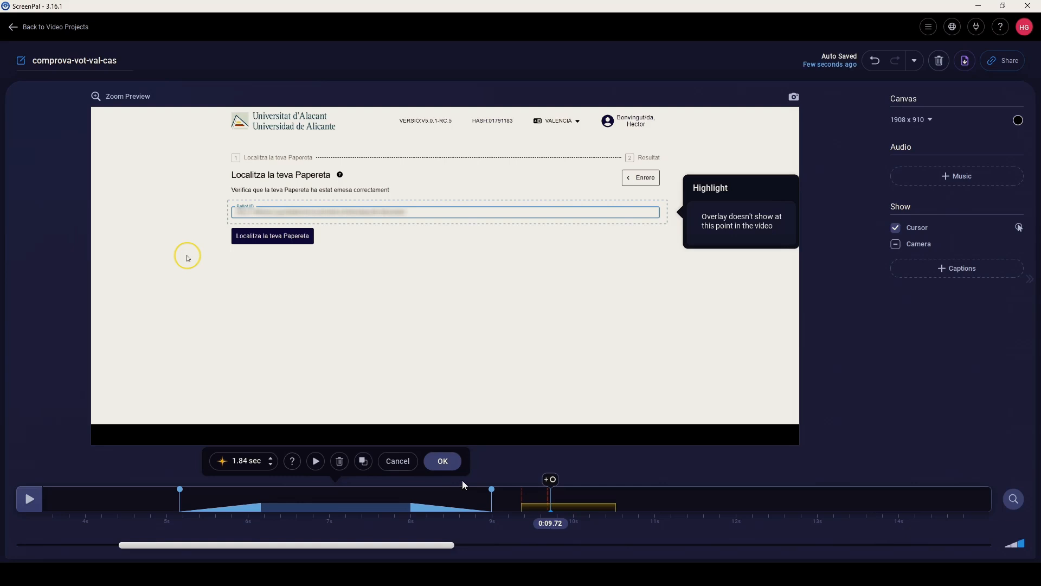
click(443, 462)
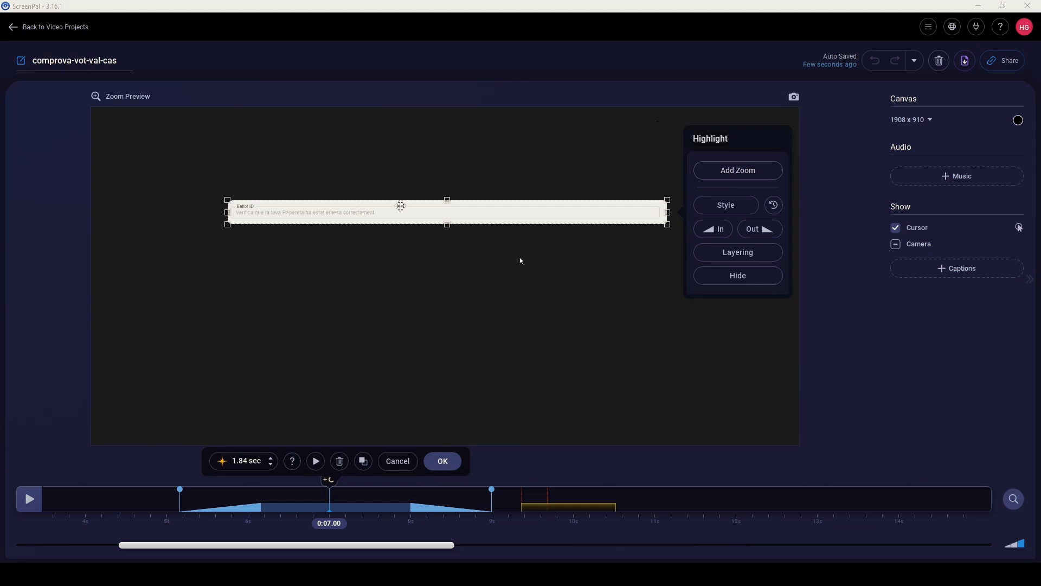
- Add zoom to the highlight, enlarge the Ballot ID area, centre it horizontally in the frame, and preview the effect
click(739, 173)
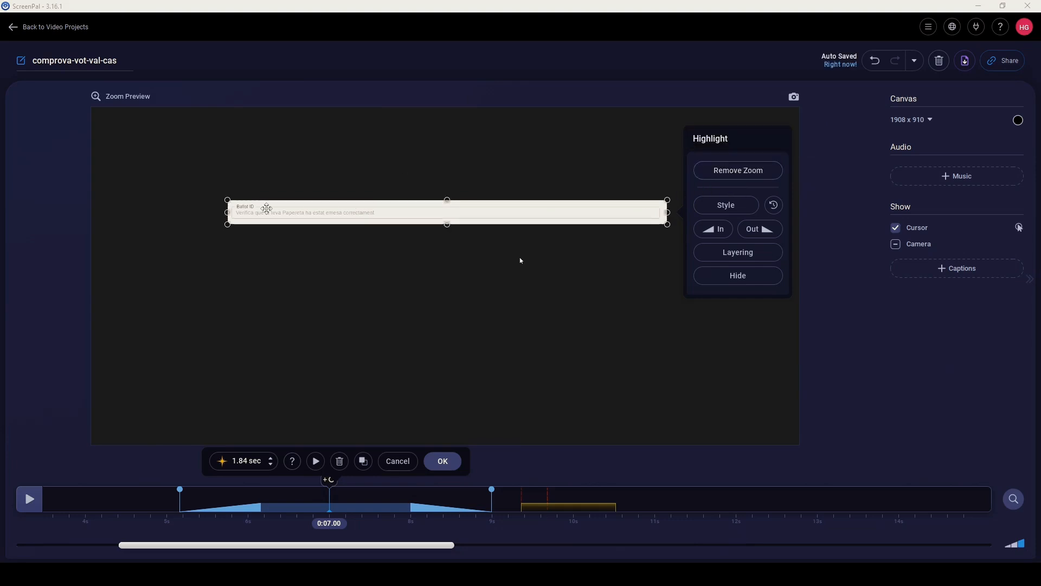
drag(222, 198, 194, 197)
drag(397, 219, 458, 221)
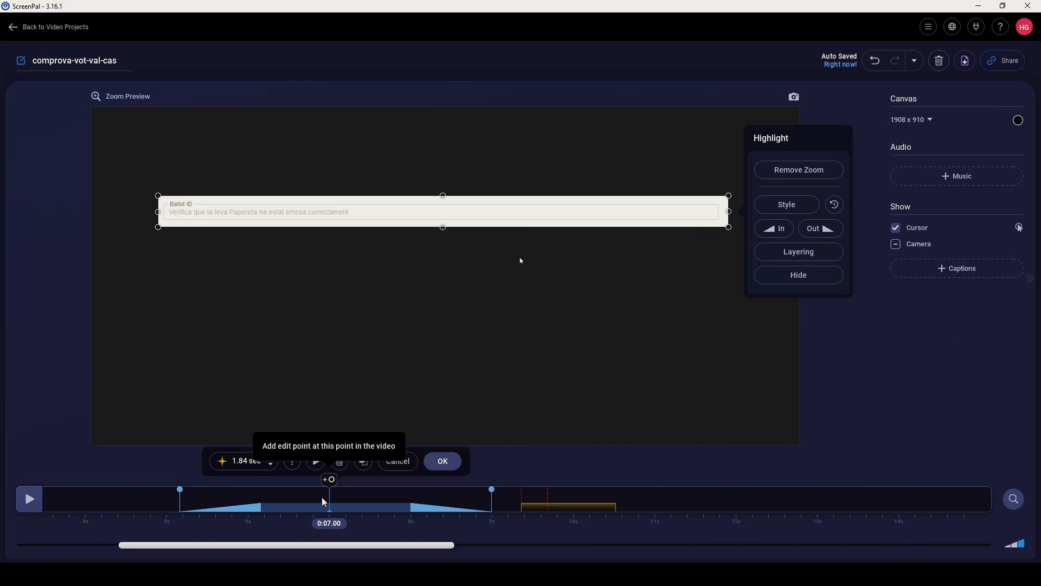
click(316, 461)
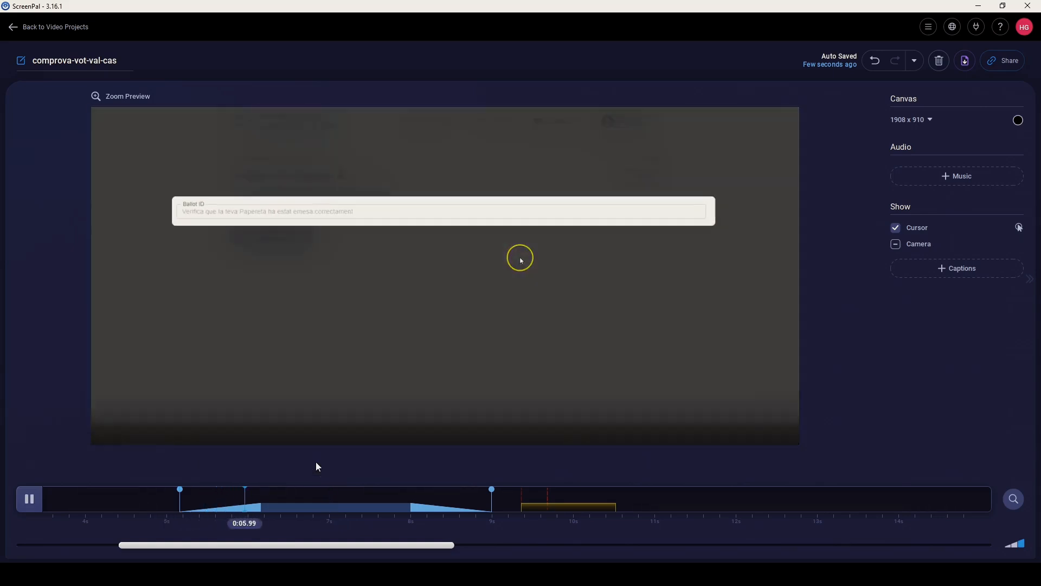